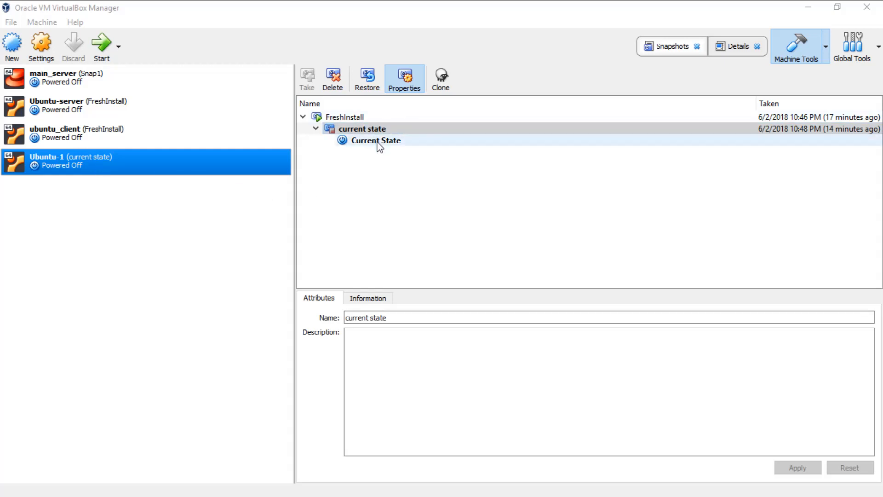
# - Delete Ubuntu-1's snapshot named "current state" and confirm the deletion
pyautogui.click(349, 120)
pyautogui.click(371, 141)
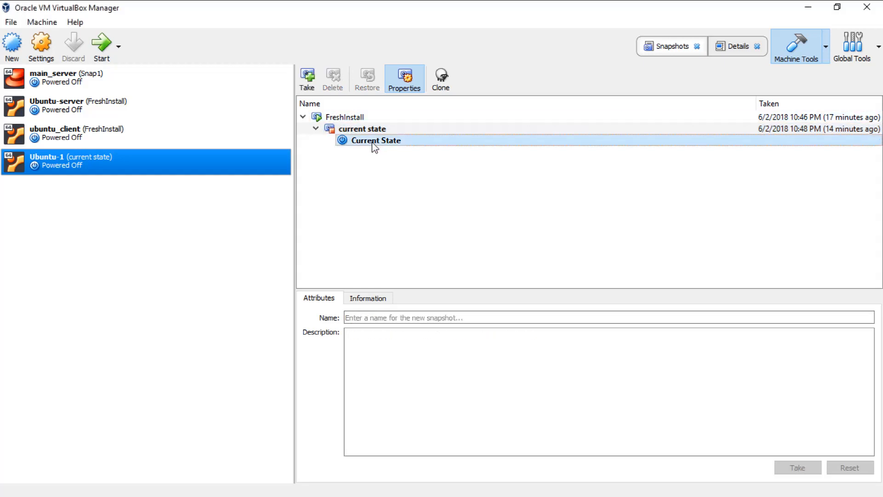
pyautogui.click(351, 129)
pyautogui.click(339, 87)
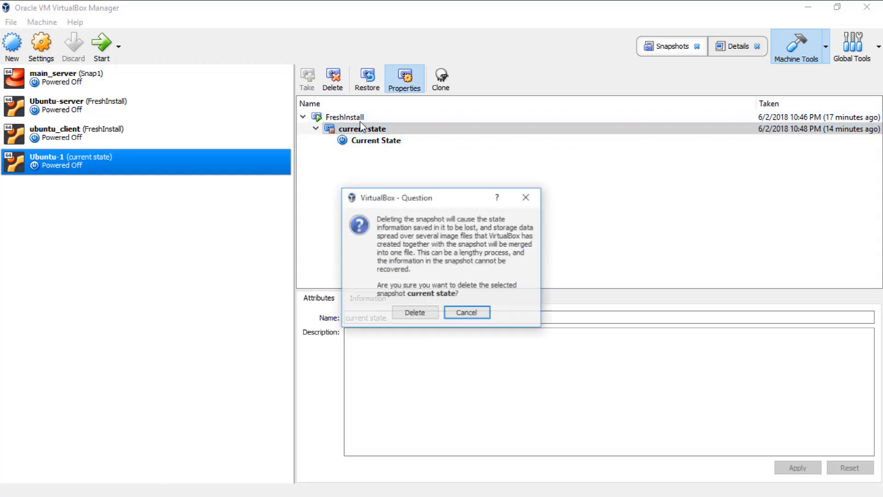
pyautogui.click(416, 312)
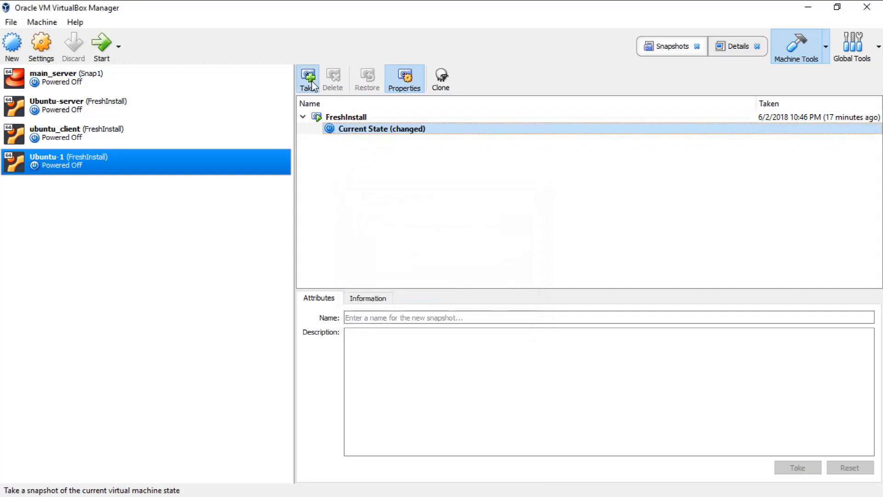
# - Delete Ubuntu-1's existing FreshInstall snapshot and confirm the deletion
pyautogui.click(334, 118)
pyautogui.click(333, 82)
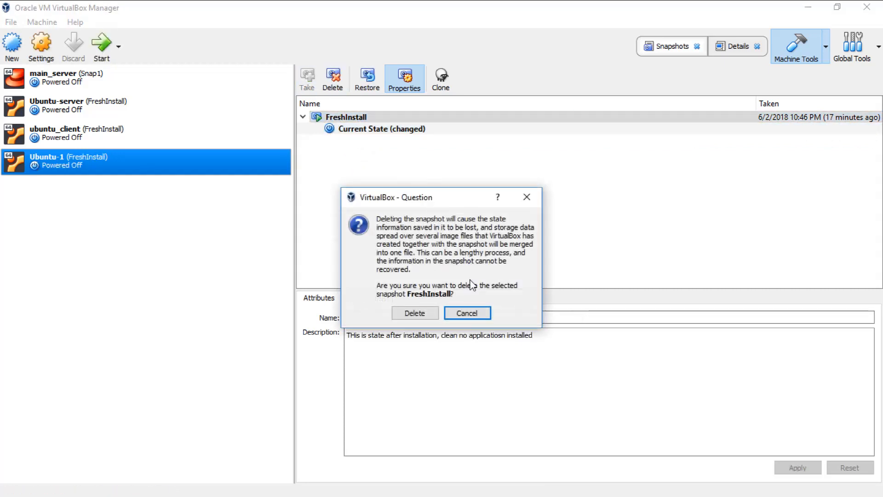
pyautogui.click(415, 312)
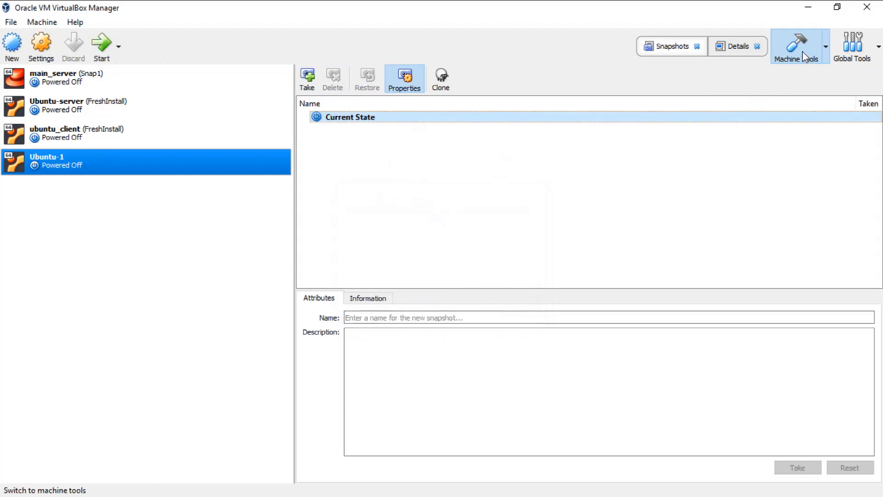
# - Take a new snapshot of the powered-off Ubuntu-1 machine named FreshInstall
pyautogui.click(824, 56)
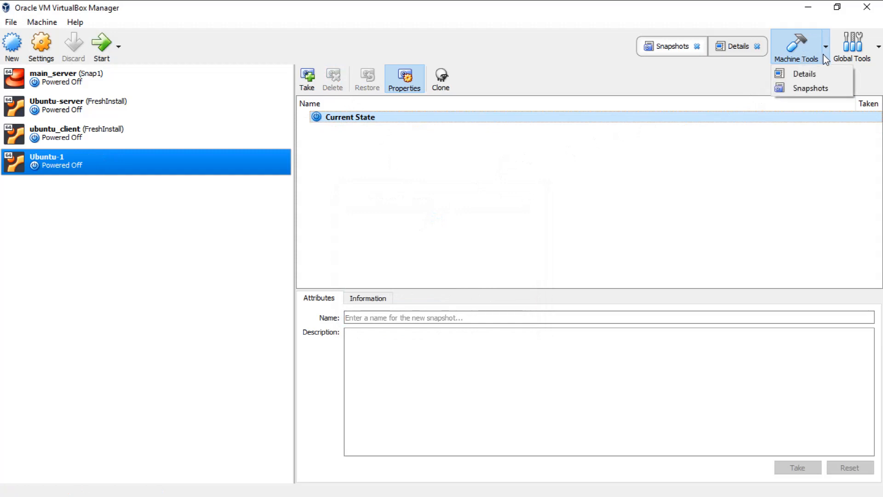
pyautogui.click(813, 92)
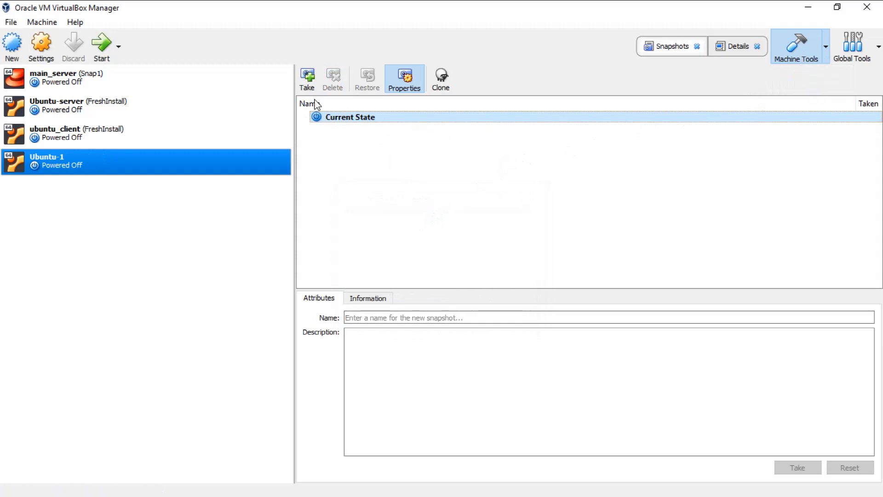
pyautogui.click(308, 76)
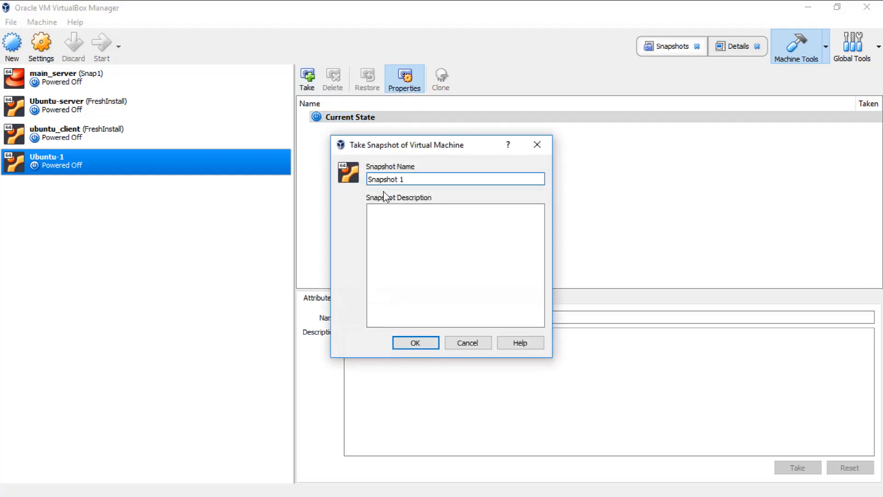
pyautogui.write('FreshInstall')
pyautogui.click(427, 345)
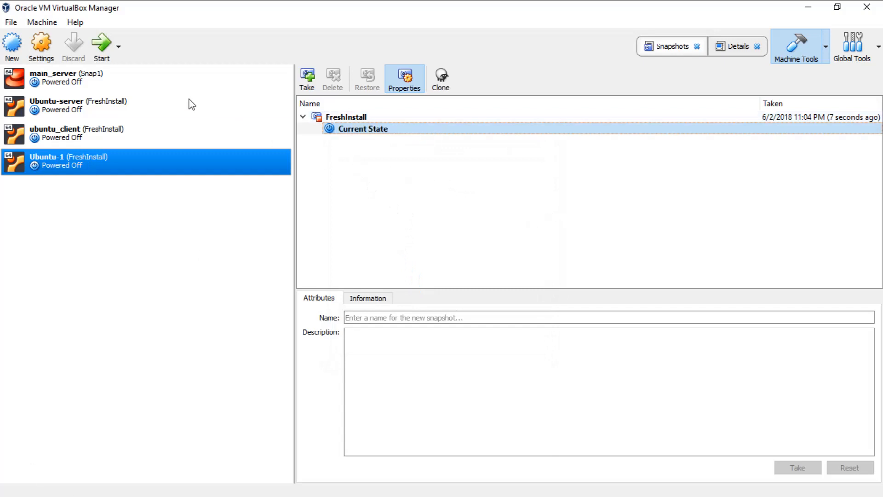
# - Start the Ubuntu-1 virtual machine and dismiss its keyboard capture and mouse integration notices
pyautogui.click(102, 46)
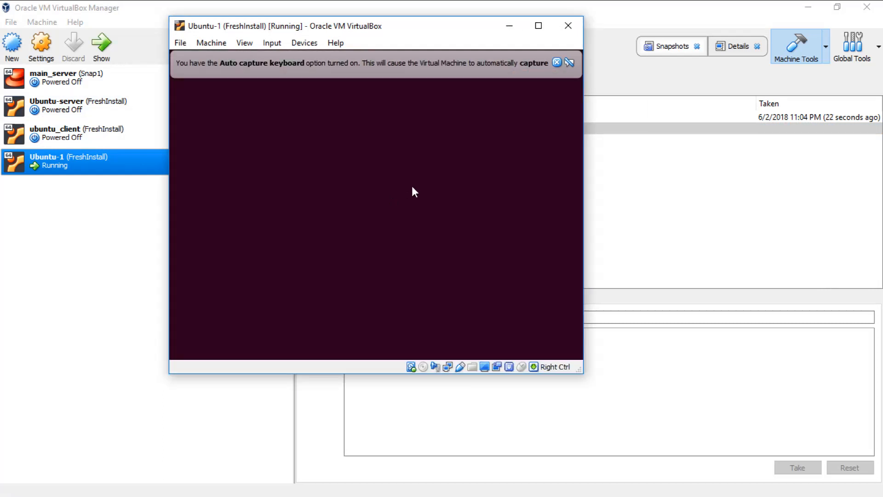
pyautogui.click(557, 63)
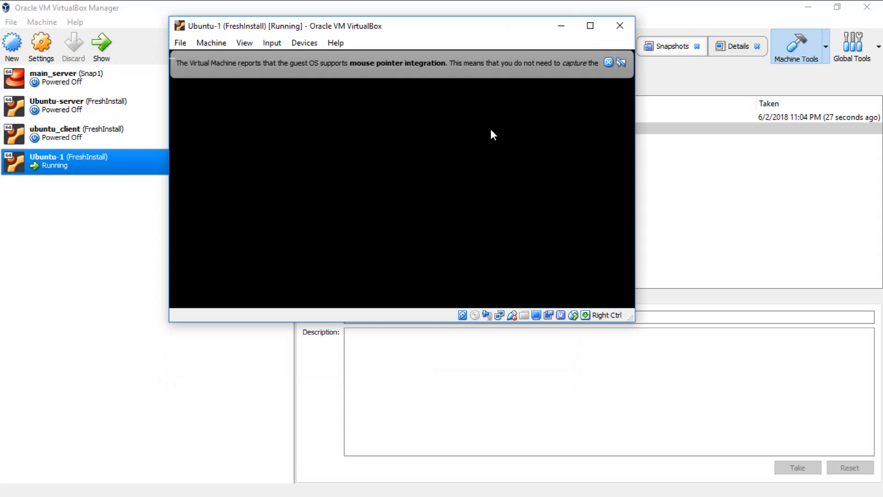
pyautogui.click(609, 63)
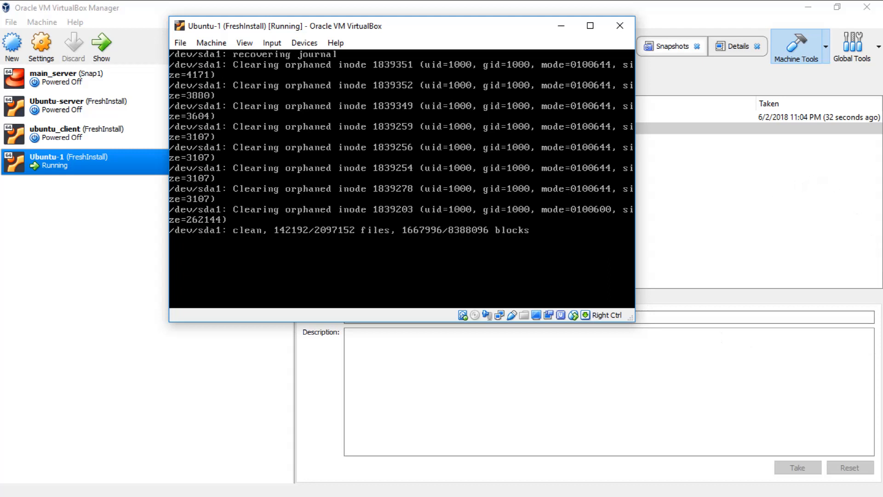
# - Review the snapshot tree of main_server, checking FreshInstall, Snap1 and the current state
pyautogui.click(81, 226)
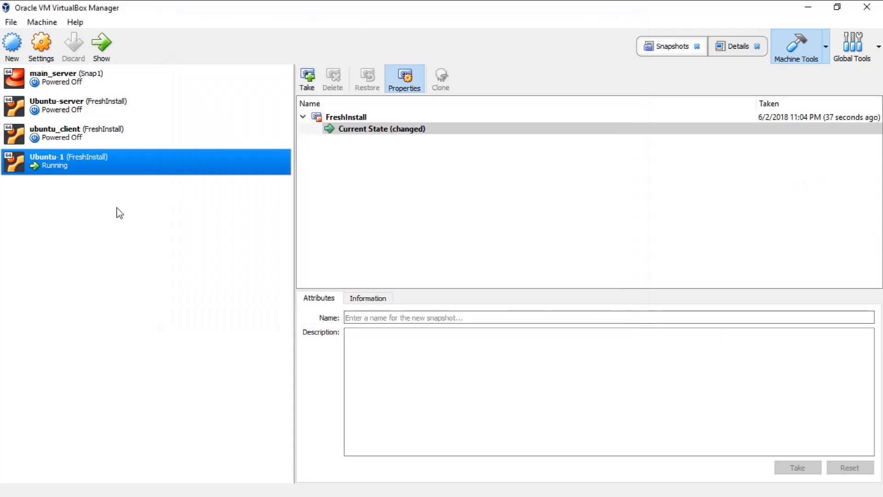
pyautogui.click(105, 87)
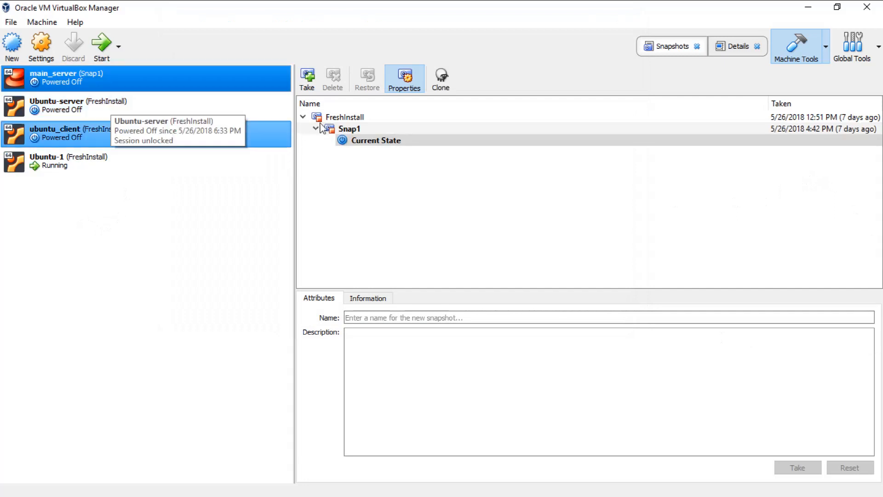
pyautogui.click(354, 118)
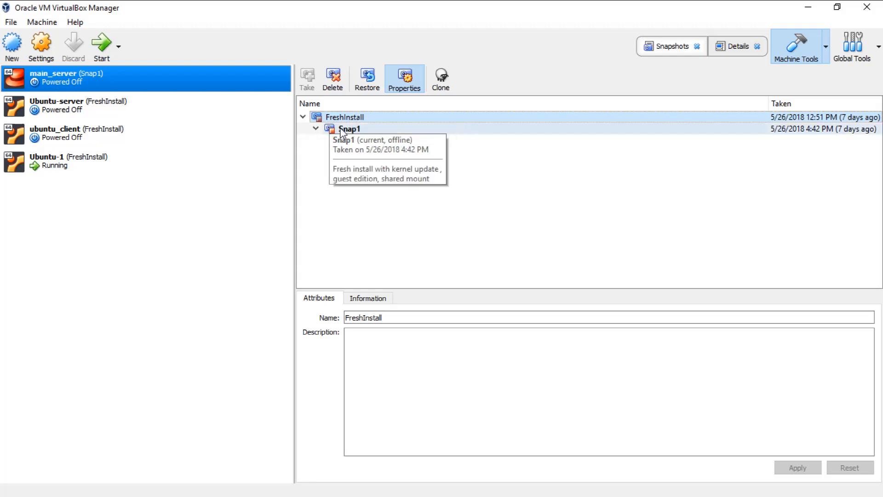
pyautogui.click(341, 131)
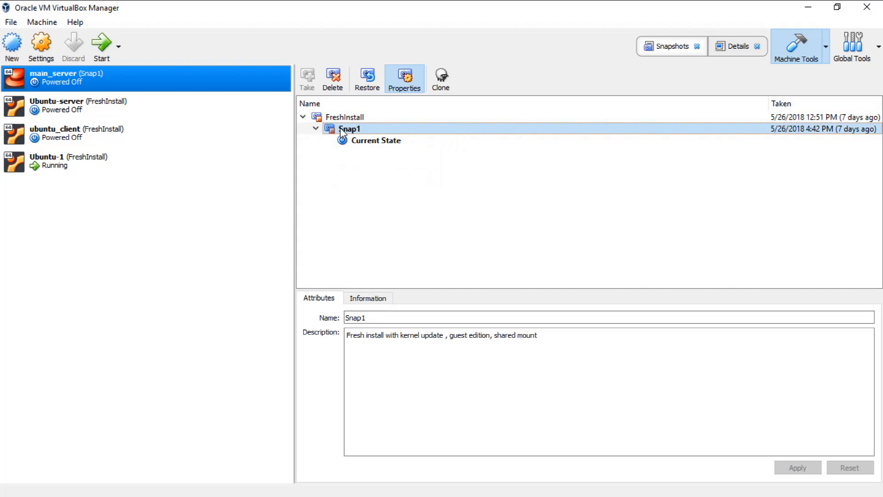
pyautogui.click(378, 142)
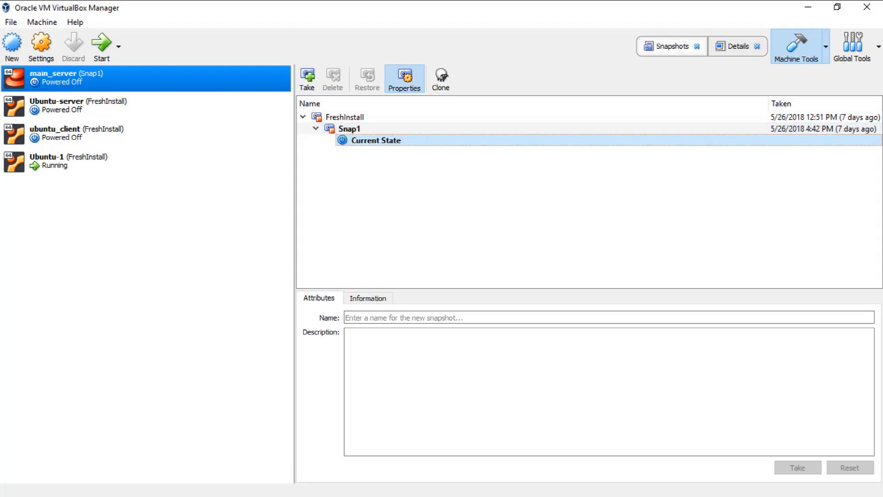
# - Switch to the running Ubuntu-1 window, reposition it, and launch LibreOffice Writer inside the guest
pyautogui.hotkey('alt', 'Tab')
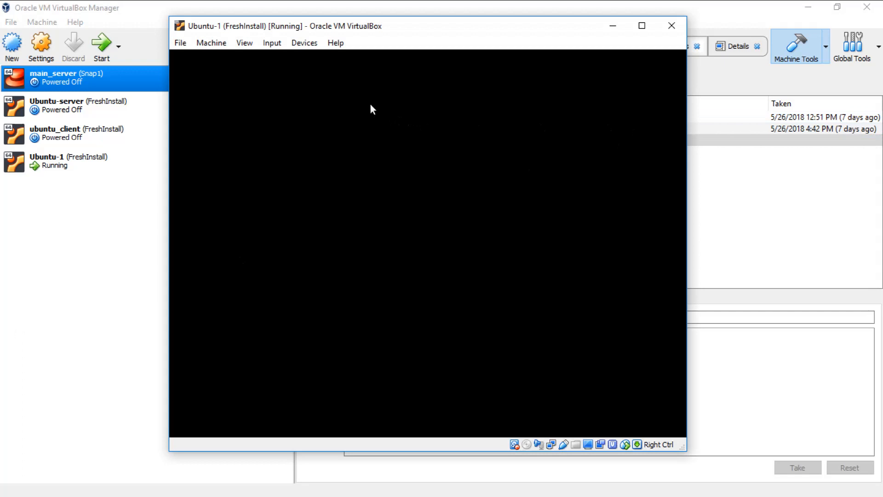
pyautogui.moveTo(293, 28); pyautogui.dragTo(381, 35)
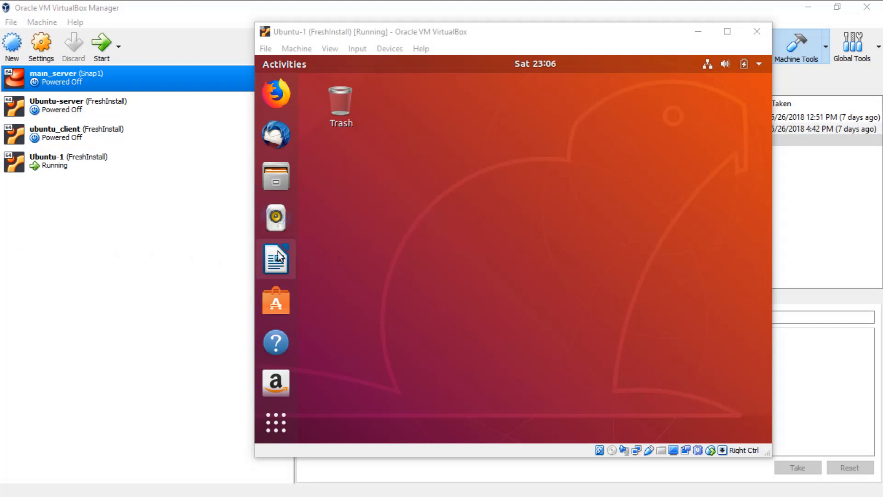
pyautogui.click(361, 241)
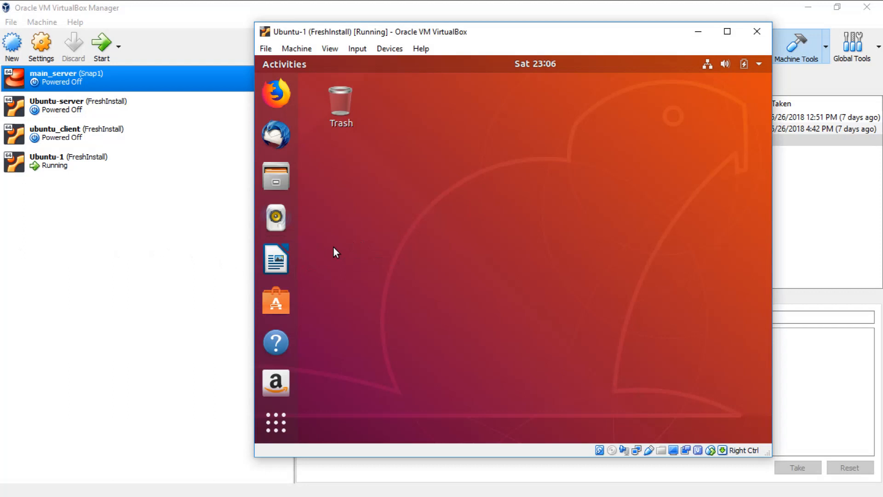
pyautogui.click(292, 263)
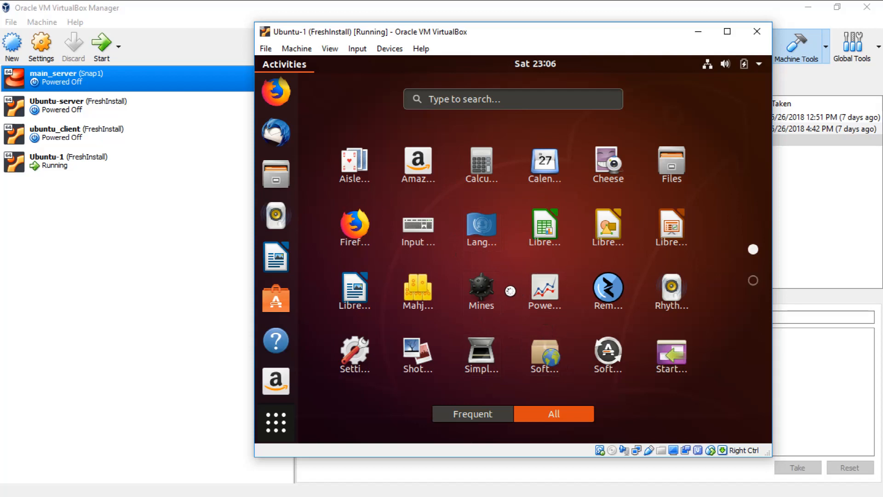
# - Browse the guest's installed applications and open the wallpaper choices in the desktop Background settings
pyautogui.scroll(-1, 511, 291)
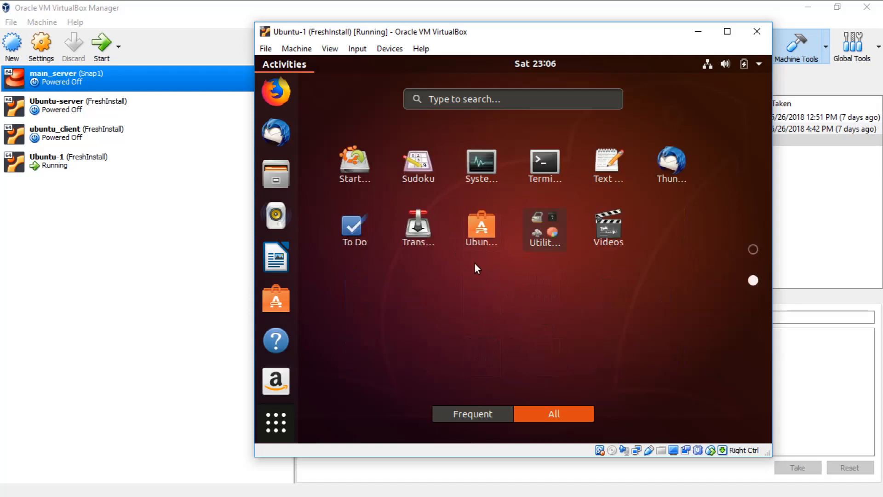
pyautogui.scroll(1, 476, 268)
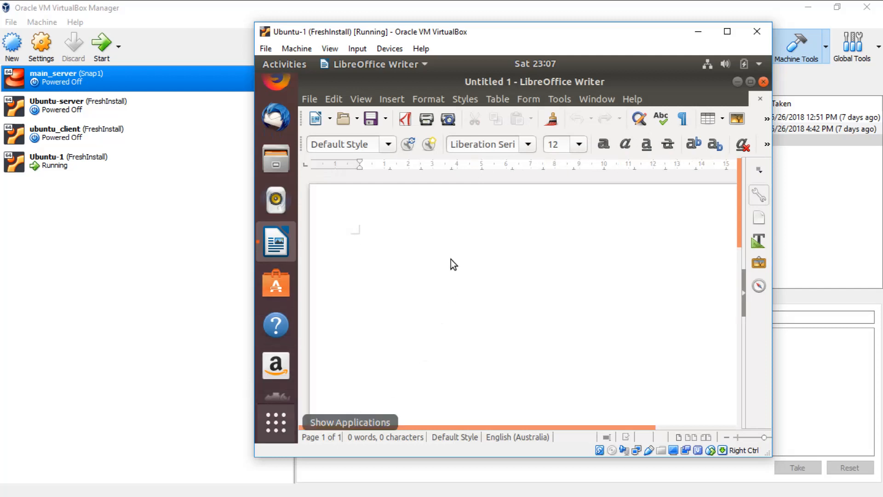
pyautogui.press('super+a')
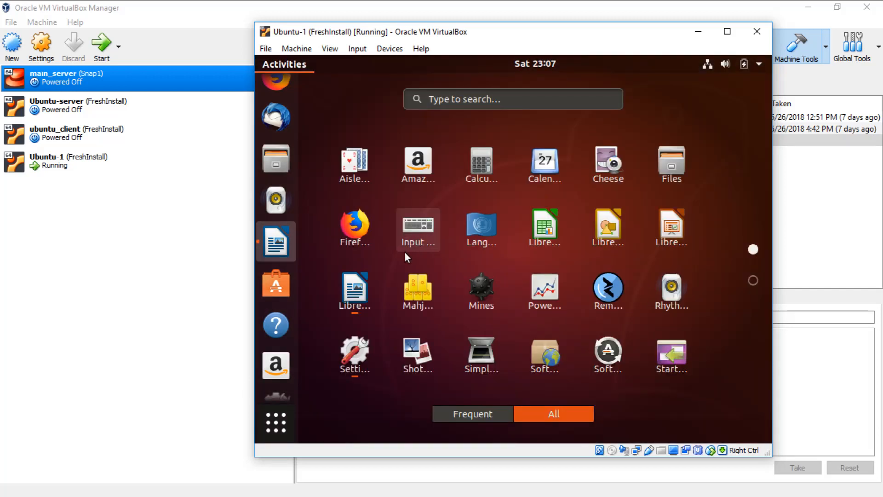
pyautogui.click(413, 220)
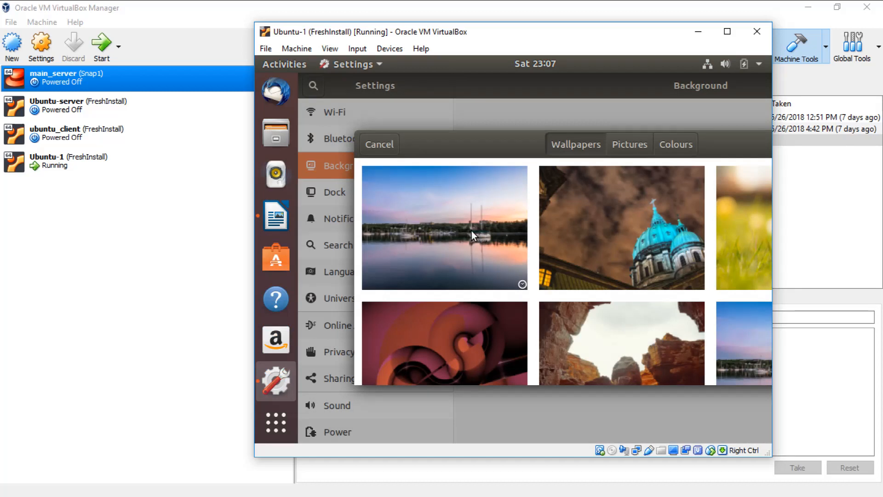
# - Move the Ubuntu-1 window over and widen it so that the full wallpaper chooser fits
pyautogui.click(335, 51)
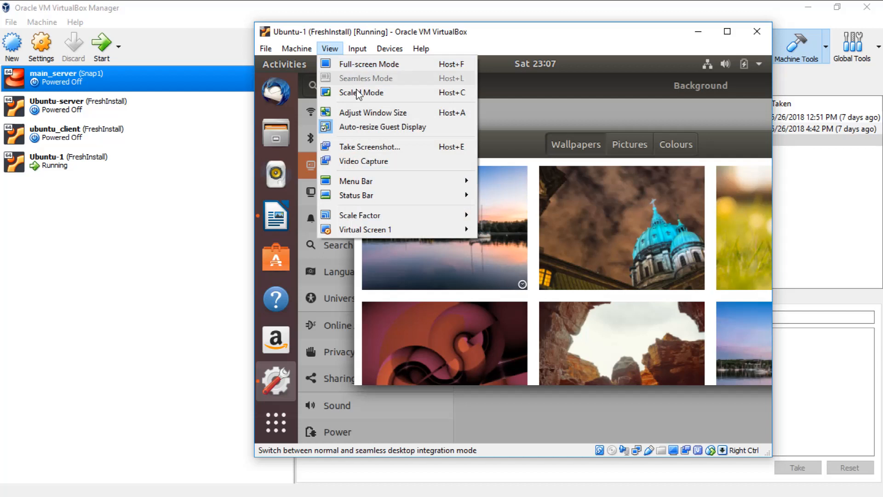
pyautogui.click(362, 113)
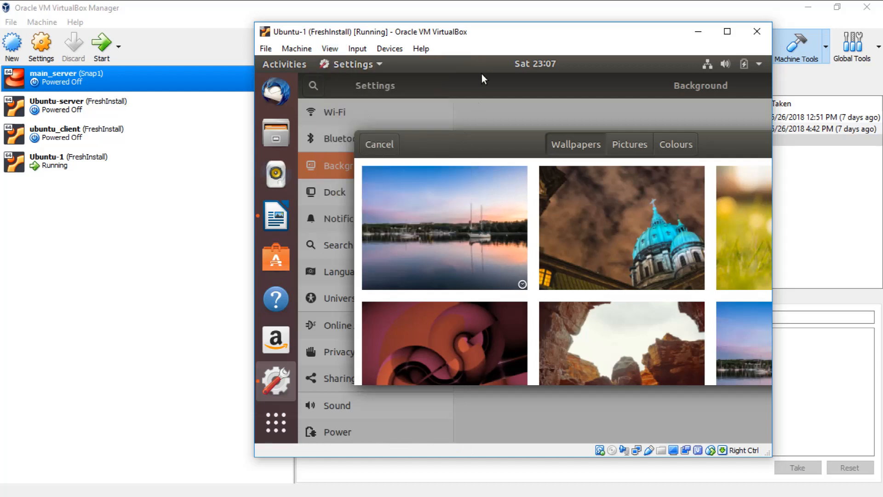
pyautogui.moveTo(483, 37); pyautogui.dragTo(406, 38)
pyautogui.moveTo(699, 125); pyautogui.dragTo(827, 125)
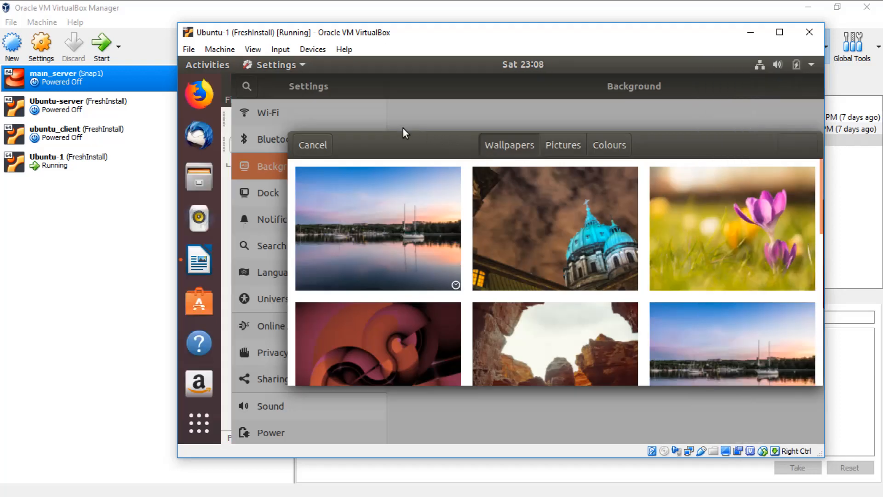
# - Set the sunset harbour wallpaper that changes throughout the day as background, and clear the Settings and Writer windows off the desktop
pyautogui.click(361, 223)
pyautogui.click(794, 145)
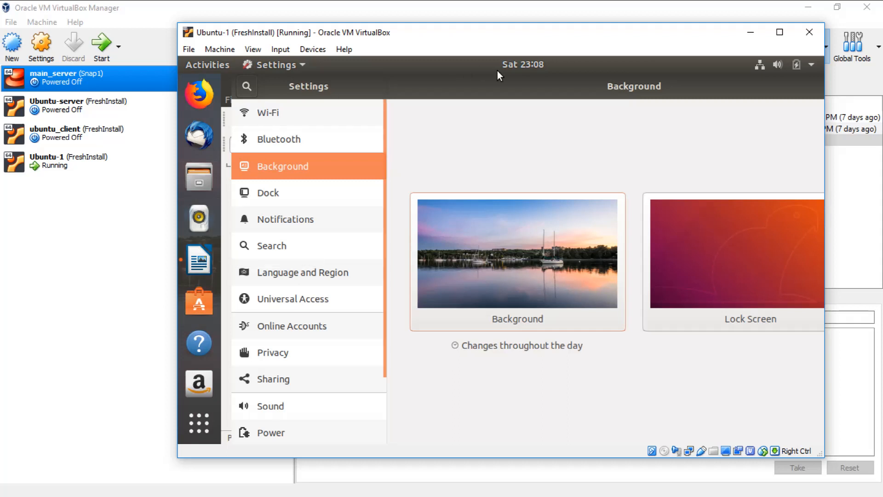
pyautogui.click(296, 67)
pyautogui.click(297, 140)
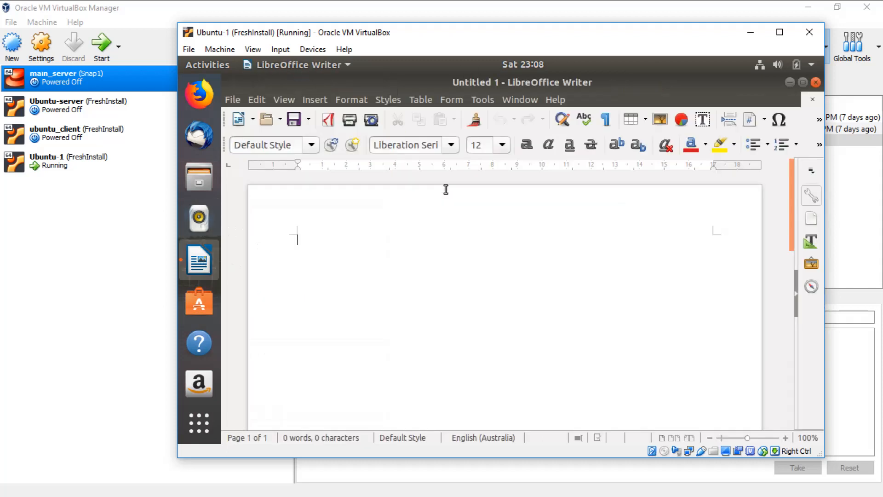
pyautogui.click(789, 82)
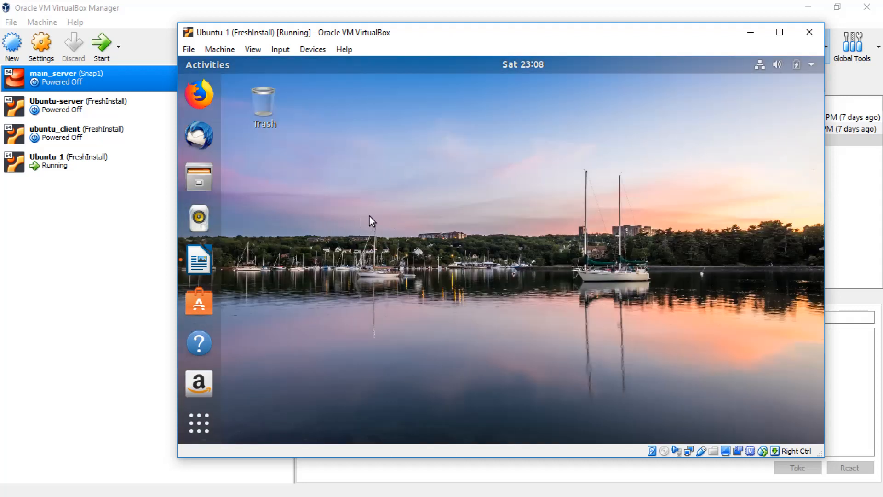
# - Restore the blank Writer document and enter three lines: "Project report", "this is my first project" and "I love working"
pyautogui.click(199, 260)
pyautogui.moveTo(374, 231)
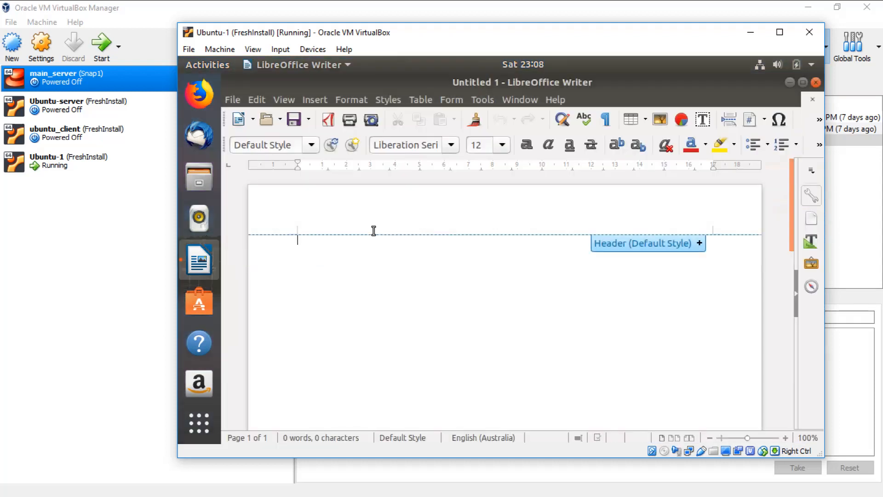
pyautogui.write('Project ')
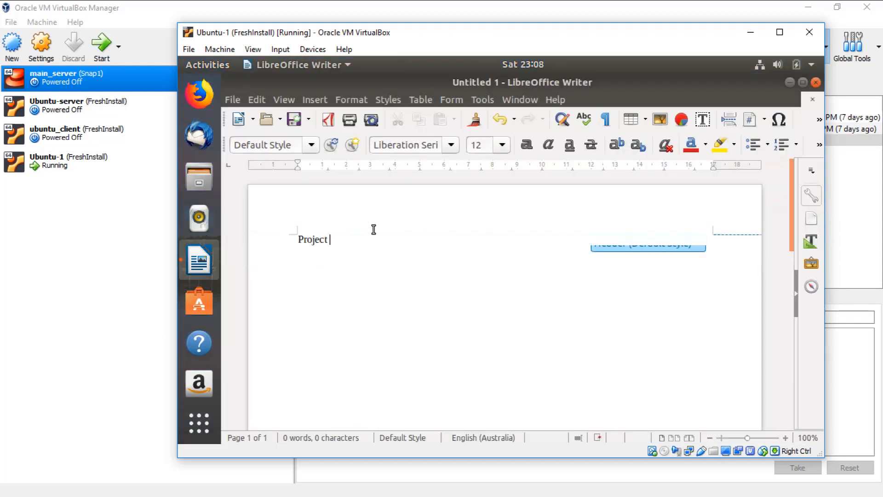
pyautogui.write('report')
pyautogui.press('Return')
pyautogui.write('this')
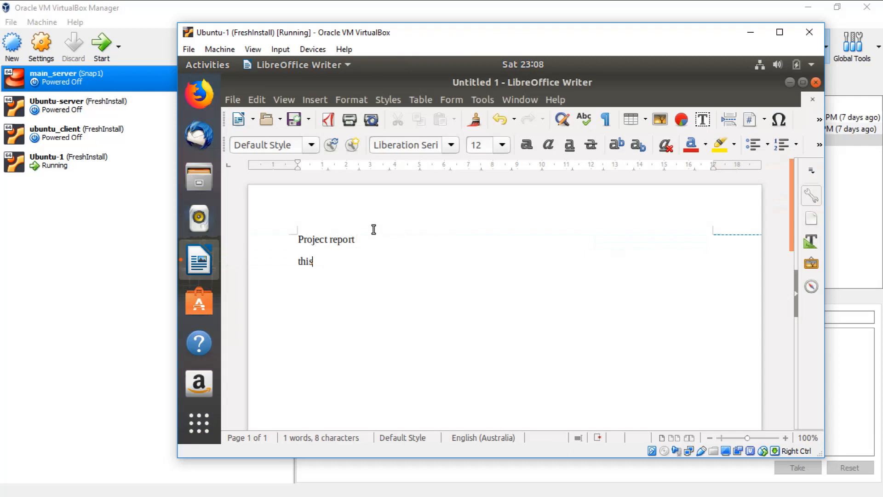
pyautogui.write(' is my first project')
pyautogui.press('Return')
pyautogui.write('I love working')
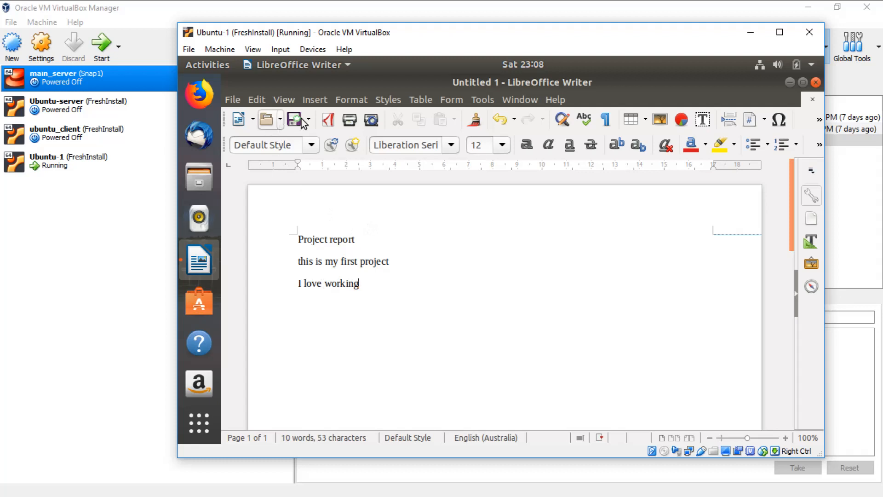
# - Save the Writer document as "Untitled 1" in the guest's Documents folder and close Writer
pyautogui.click(295, 121)
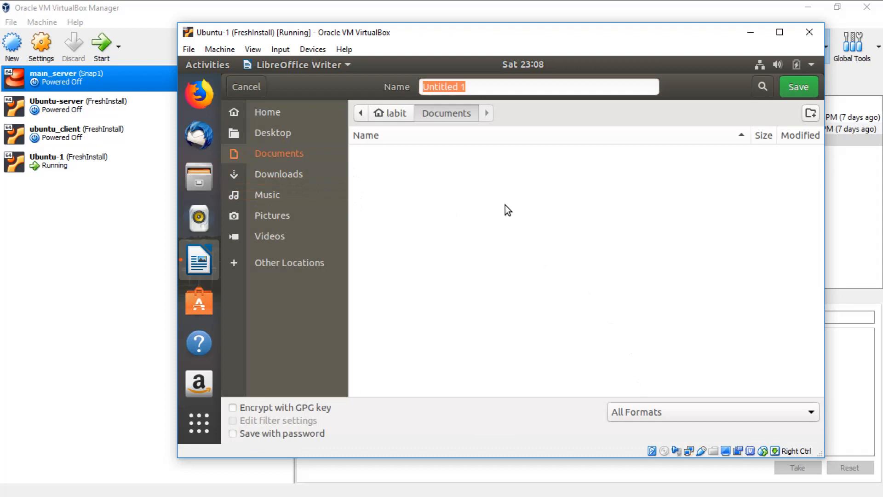
pyautogui.click(798, 87)
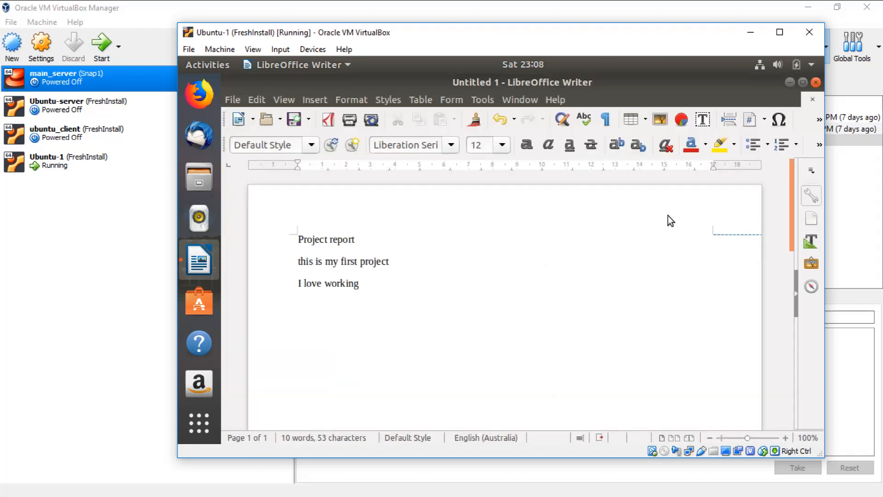
pyautogui.click(816, 82)
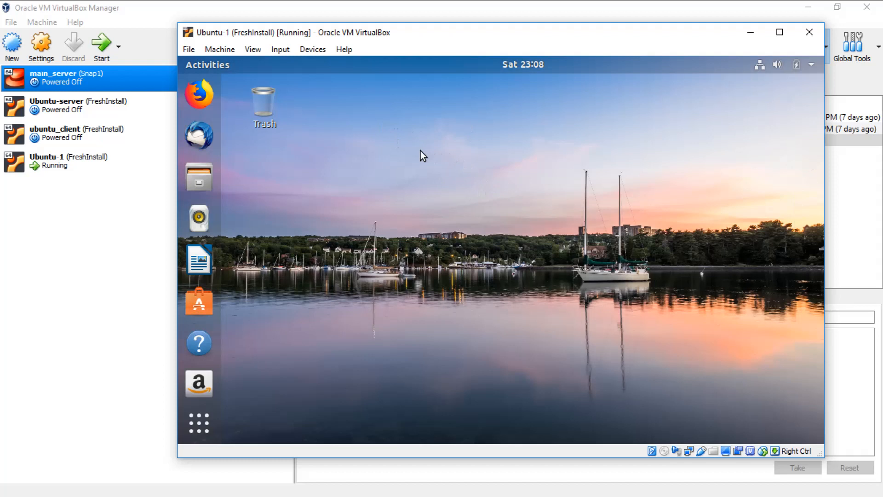
# - Check the Documents folder in the guest's file manager for the saved "Untitled 1.odt" file
pyautogui.click(199, 177)
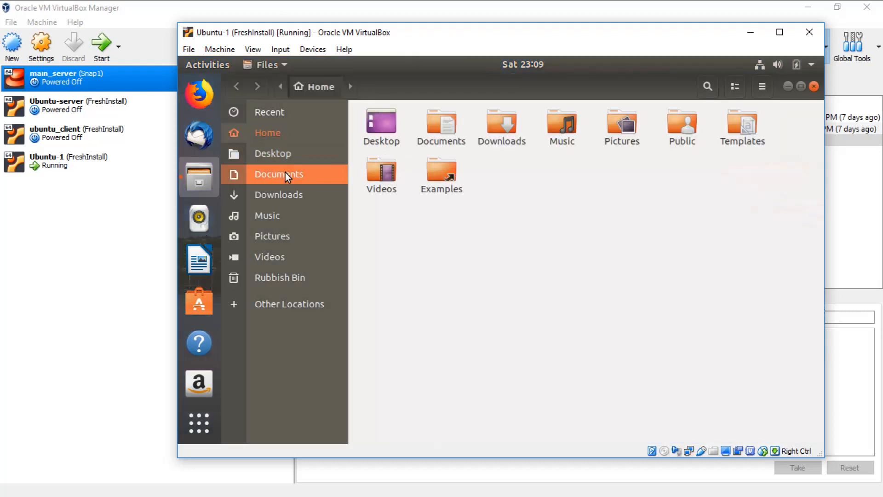
pyautogui.click(286, 175)
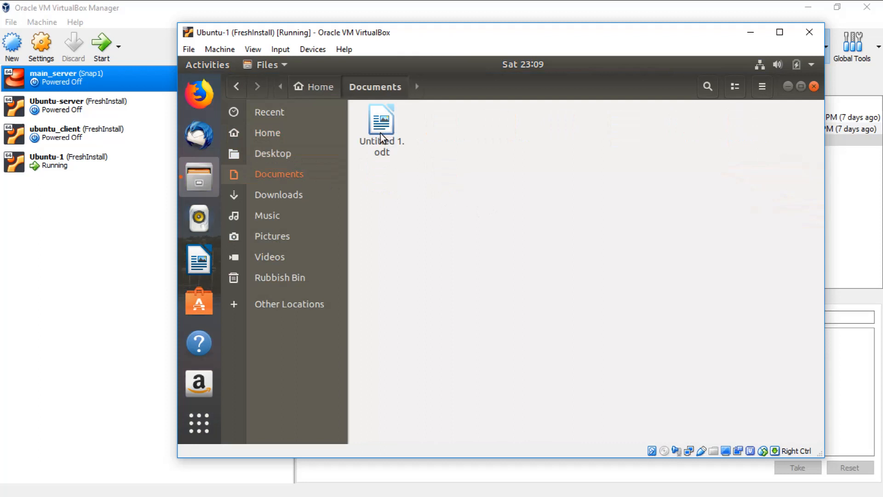
pyautogui.click(388, 138)
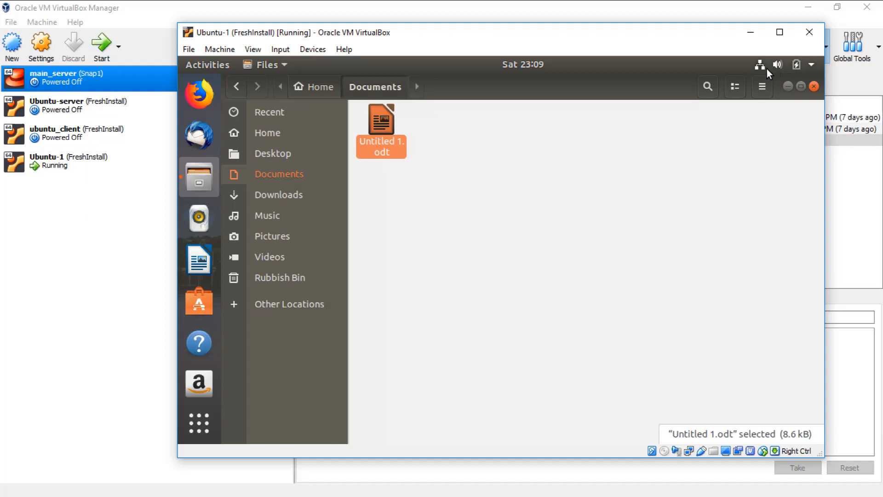
# - Power off the Ubuntu-1 guest from within Ubuntu, without installing pending updates
pyautogui.click(799, 69)
pyautogui.click(783, 230)
pyautogui.click(609, 316)
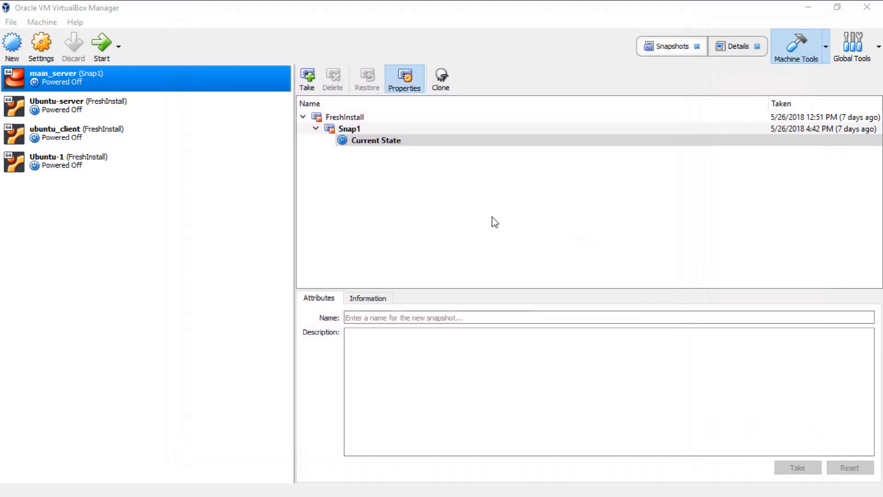
# - Start restoring Ubuntu-1's FreshInstall snapshot, keeping the option to create a snapshot of the current machine state
pyautogui.click(99, 171)
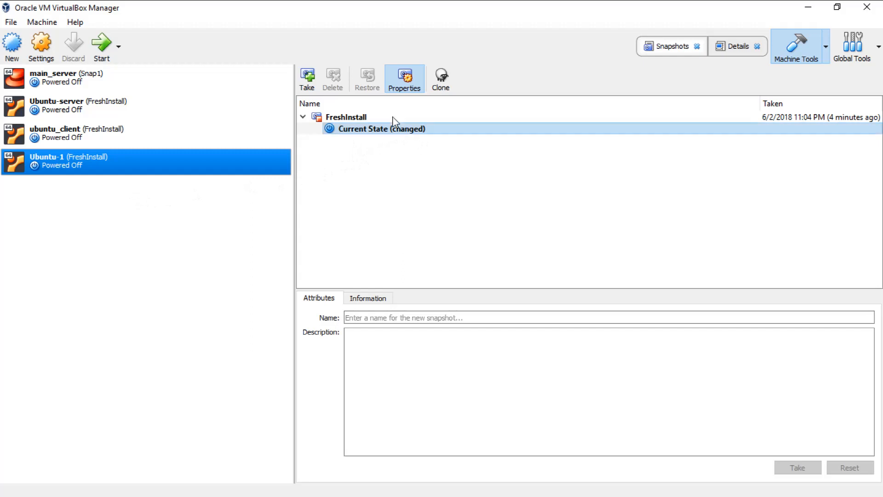
pyautogui.click(348, 119)
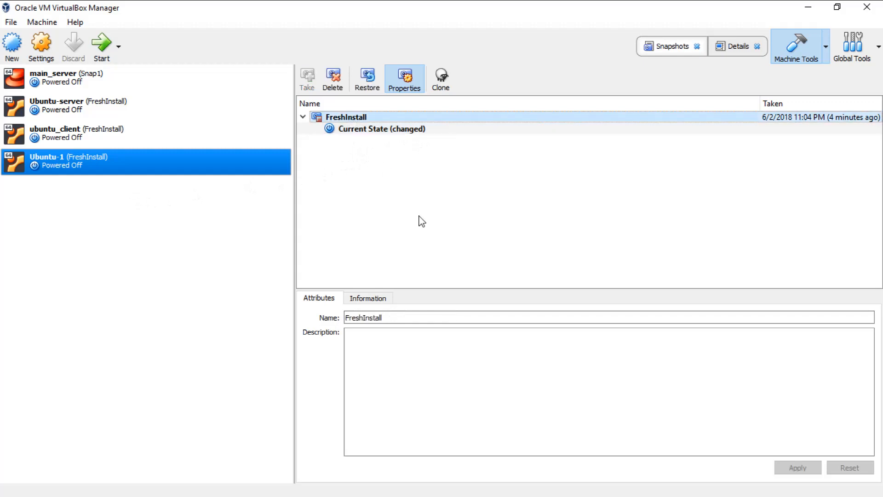
pyautogui.click(372, 86)
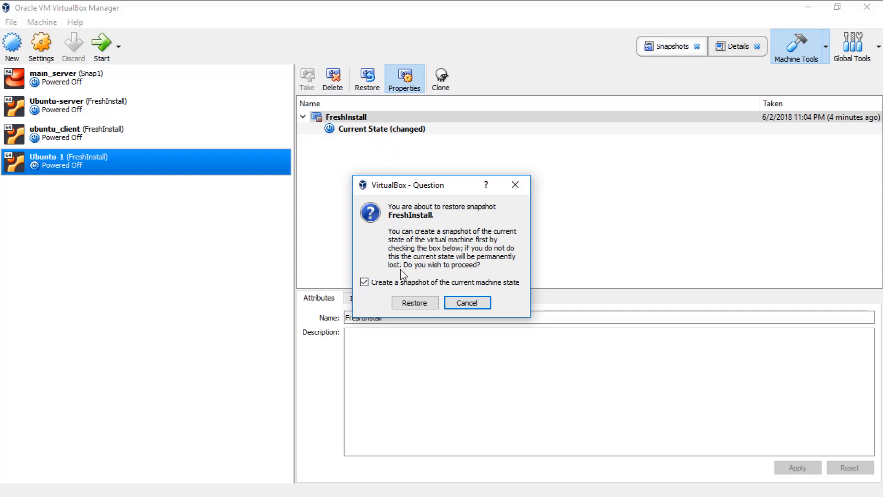
pyautogui.click(364, 283)
pyautogui.click(365, 282)
pyautogui.click(415, 303)
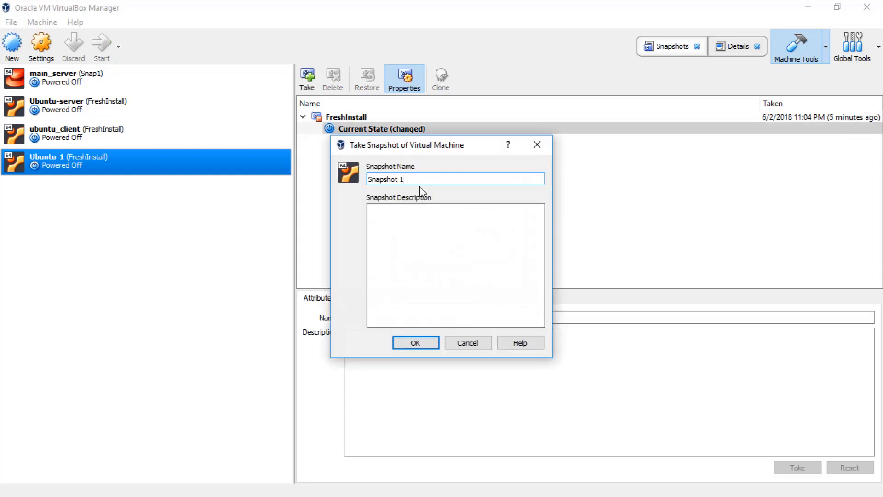
pyautogui.write('changed state')
pyautogui.press('BackSpace')
pyautogui.press('BackSpace')
pyautogui.press('BackSpace')
pyautogui.press('BackSpace')
pyautogui.press('BackSpace')
pyautogui.press('BackSpace')
pyautogui.press('BackSpace')
pyautogui.press('BackSpace')
pyautogui.press('BackSpace')
pyautogui.press('BackSpace')
pyautogui.press('BackSpace')
pyautogui.press('BackSpace')
pyautogui.press('BackSpace')
# - Name the snapshot of the current state "snapshot -2" and complete the restore to FreshInstall
pyautogui.write('sn')
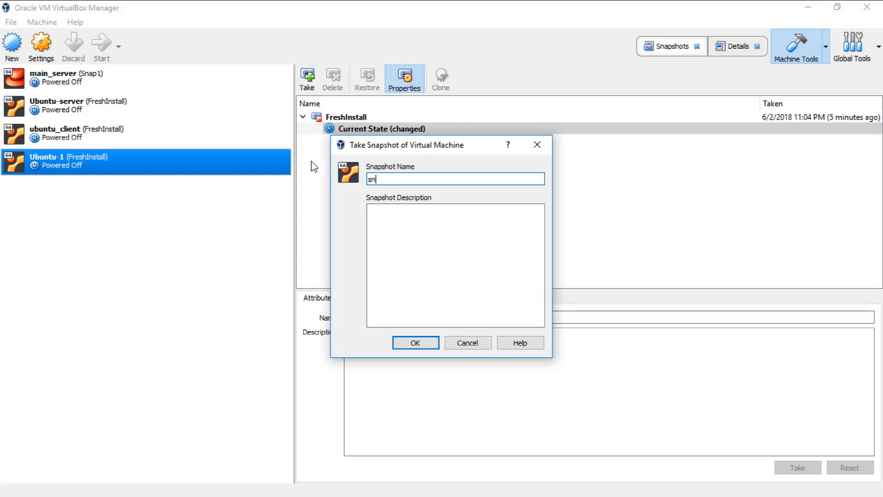
pyautogui.write('apshot -2')
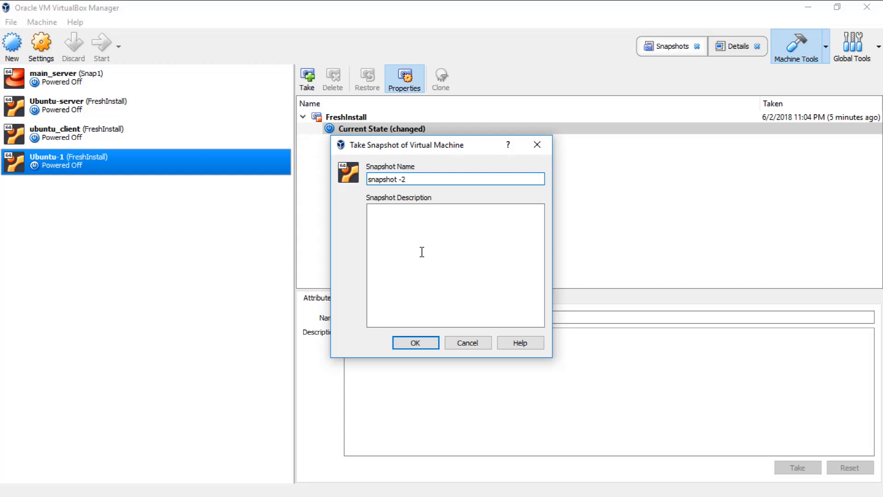
pyautogui.click(411, 344)
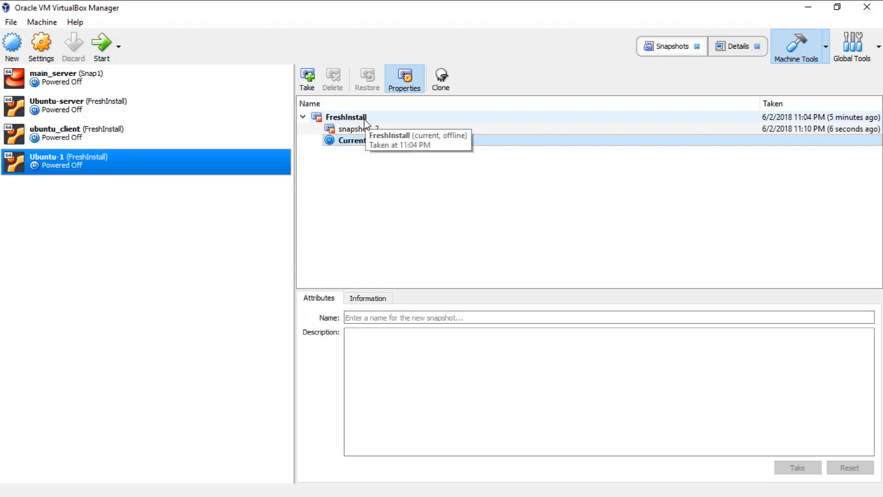
# - Start the restored Ubuntu-1 machine and inspect its wallpaper and Documents folder, closing the file manager when done
pyautogui.click(102, 44)
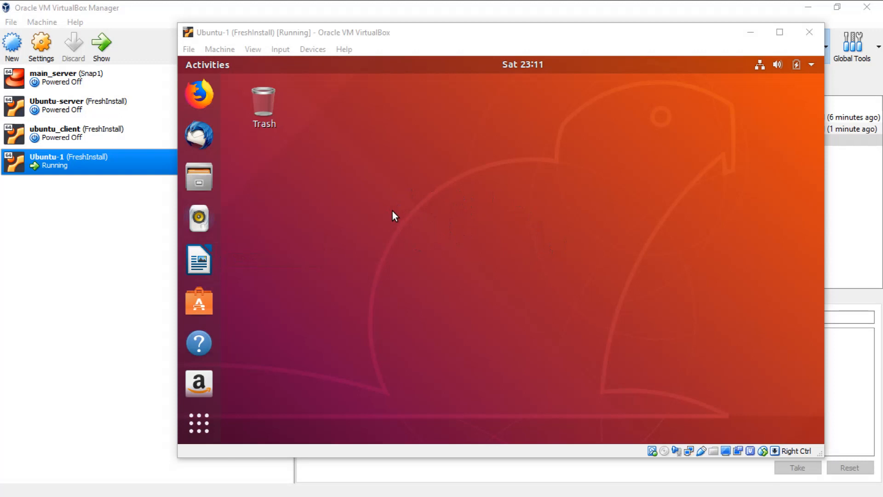
pyautogui.click(203, 182)
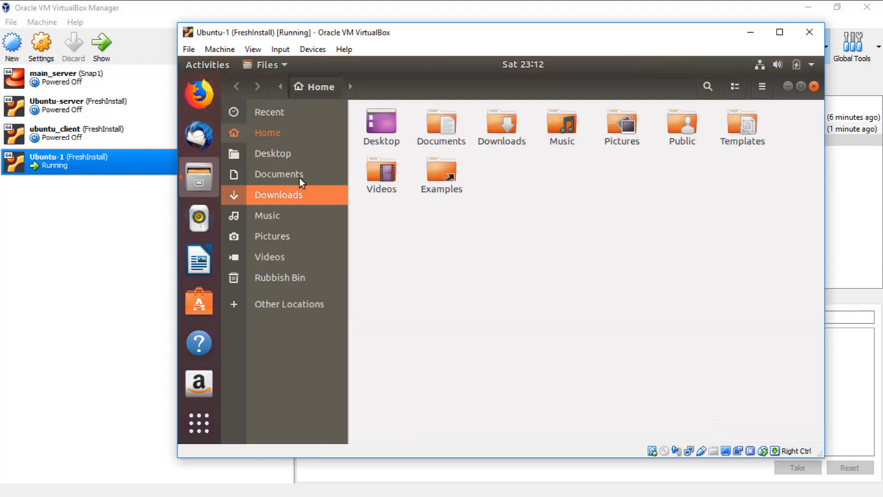
pyautogui.click(299, 180)
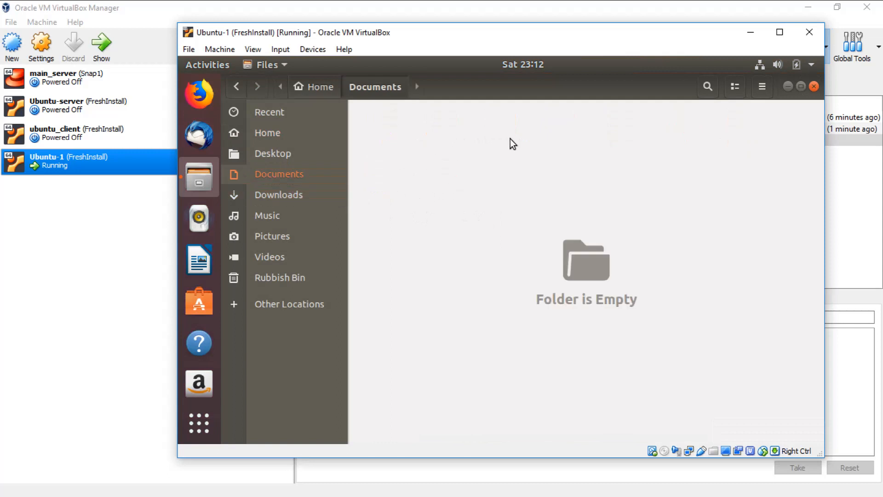
pyautogui.click(813, 87)
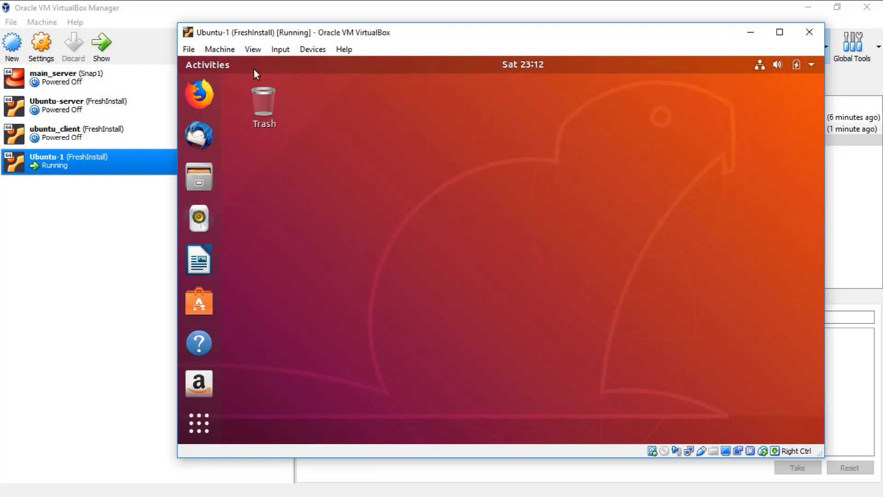
# - Shut down the Ubuntu-1 guest restored to FreshInstall
pyautogui.click(797, 68)
pyautogui.click(786, 222)
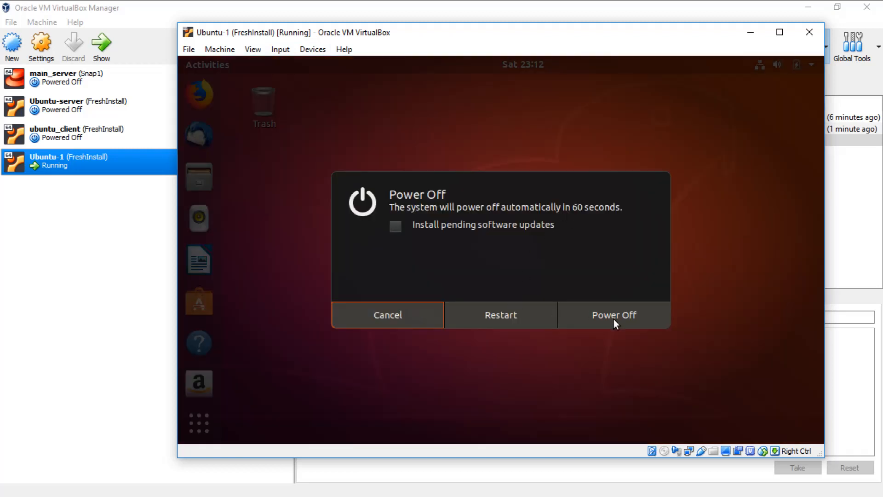
pyautogui.click(613, 317)
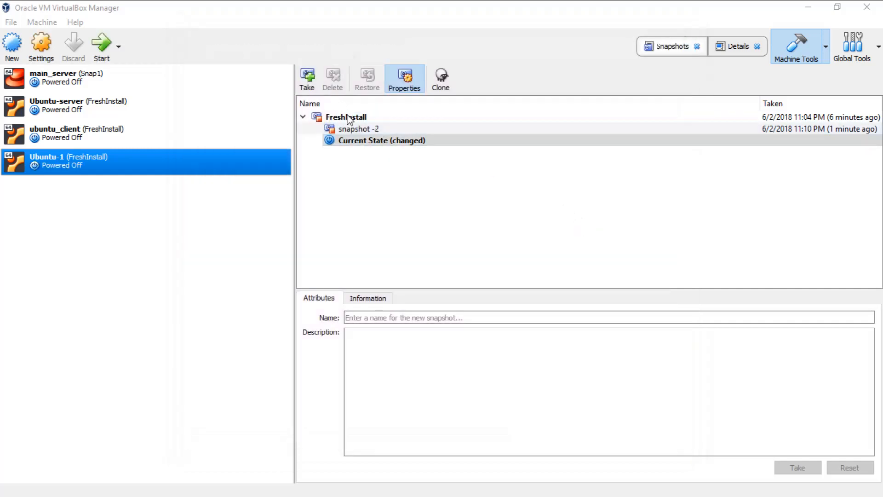
# - Restore Ubuntu-1 to the "snapshot -2" snapshot without creating a snapshot of the current machine state
pyautogui.click(360, 129)
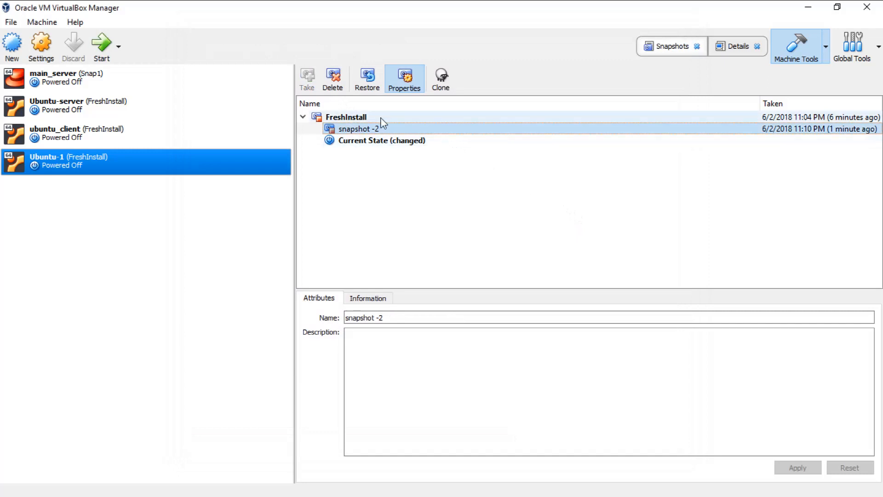
pyautogui.click(368, 79)
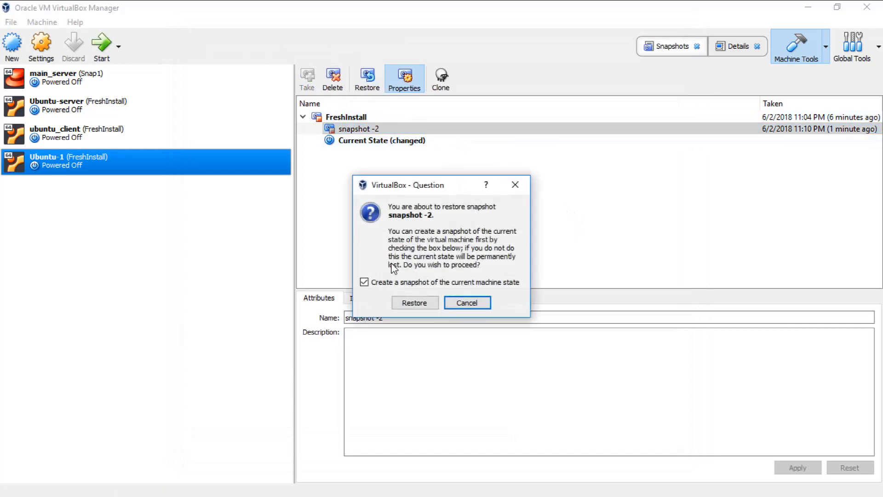
pyautogui.click(365, 282)
pyautogui.click(415, 304)
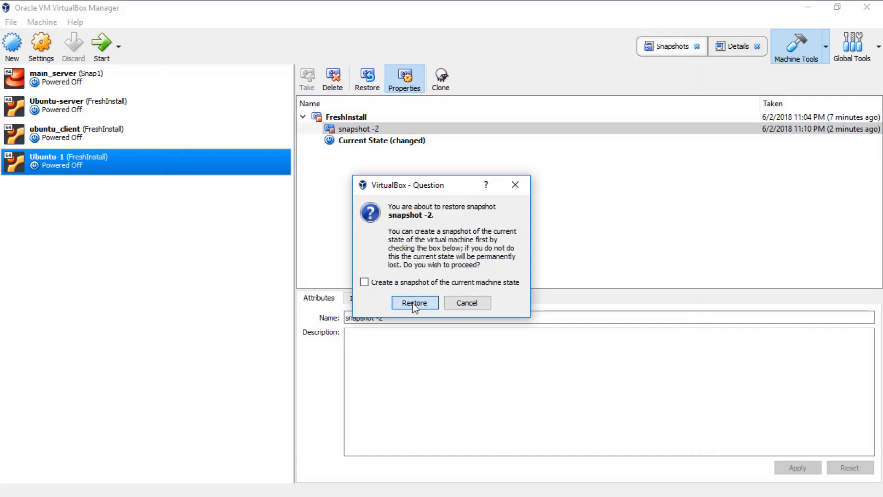
pyautogui.click(415, 305)
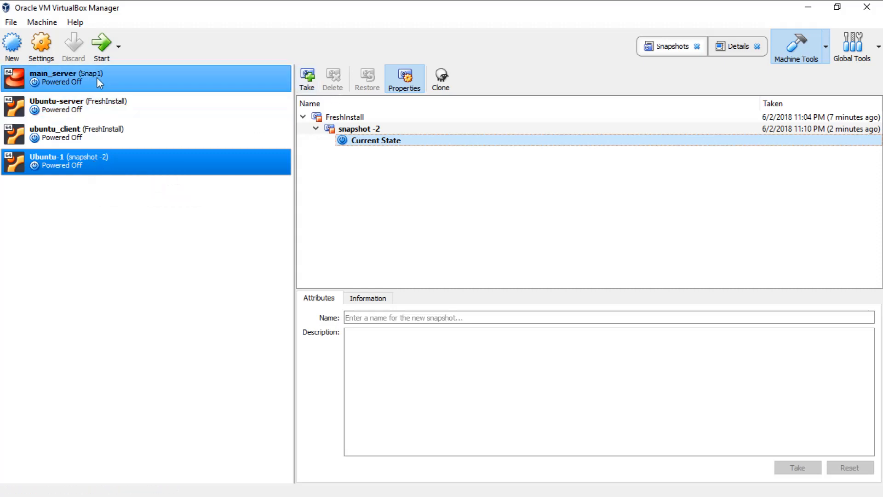
# - Start Ubuntu-1 from "snapshot -2", inspect its wallpaper and Documents folder, and reposition the machine window so it fits on screen
pyautogui.click(101, 50)
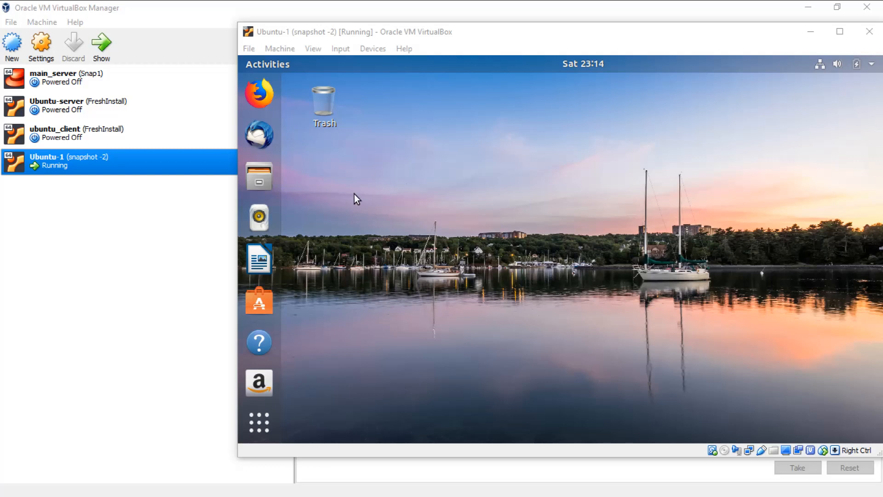
pyautogui.click(264, 175)
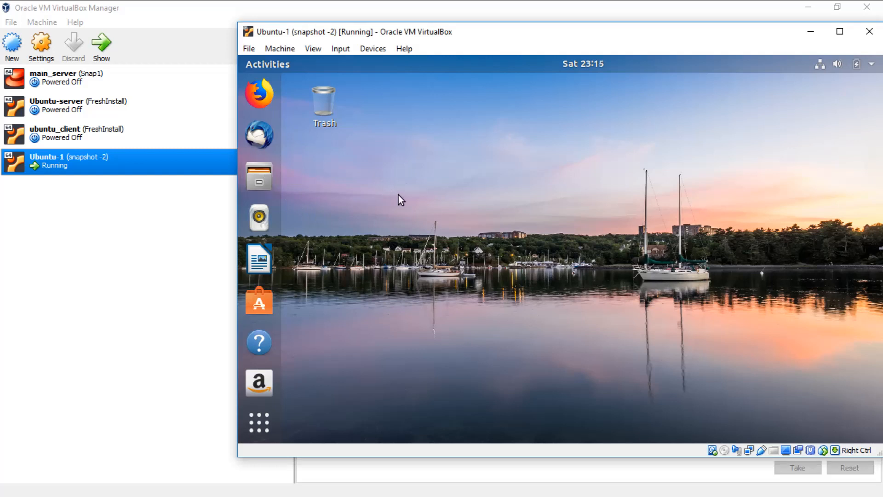
pyautogui.moveTo(256, 174)
pyautogui.mouseDown()
pyautogui.moveTo(319, 182)
pyautogui.moveTo(257, 179)
pyautogui.mouseUp()
pyautogui.click(261, 178)
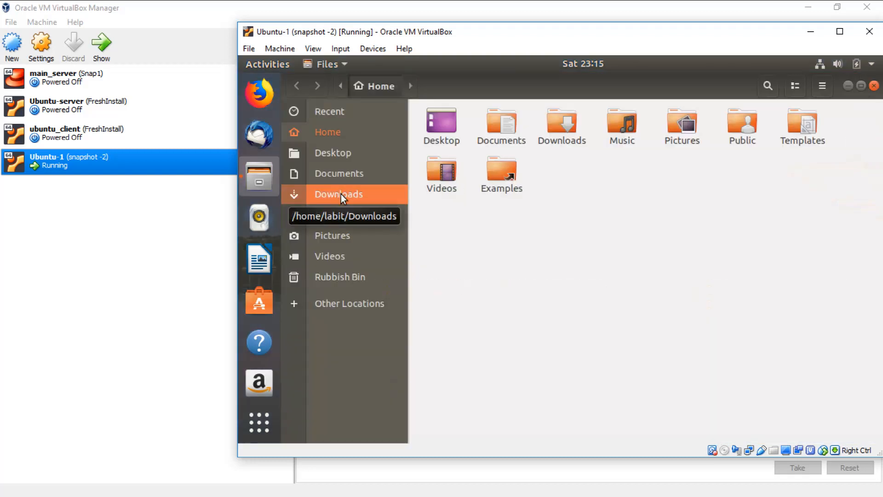
pyautogui.click(351, 173)
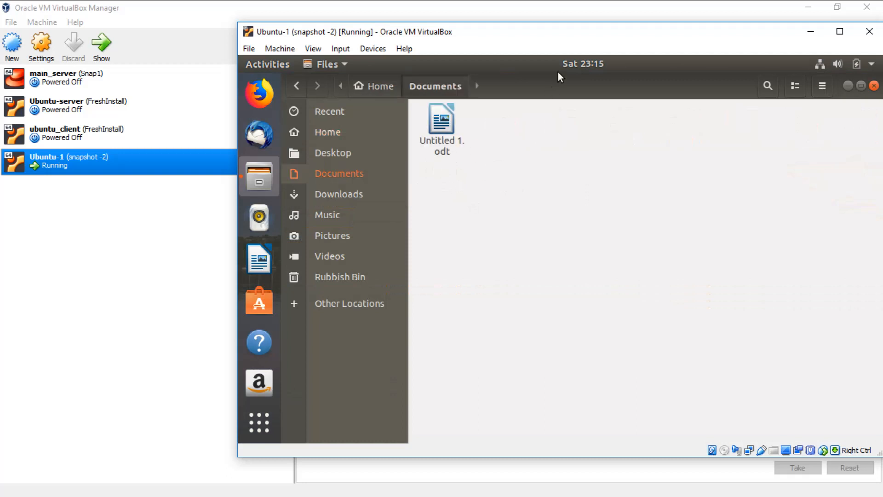
pyautogui.moveTo(577, 40); pyautogui.dragTo(509, 54)
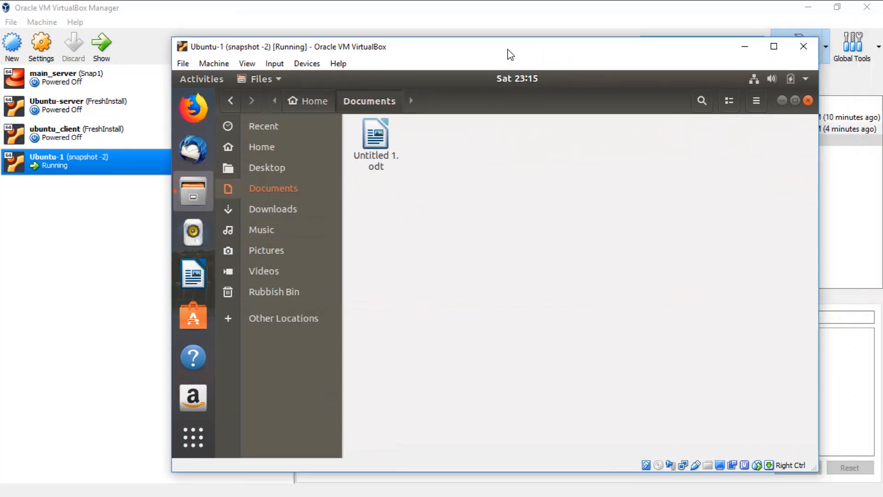